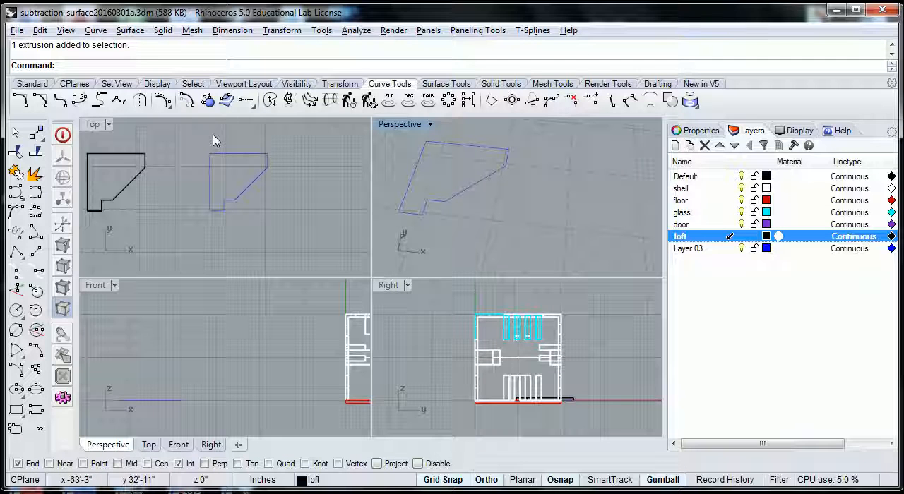
- In the Top viewport, start a polyline in the empty space beside the building plan with a 3' horizontal segment heading left
scroll(306, 185, "down", 6)
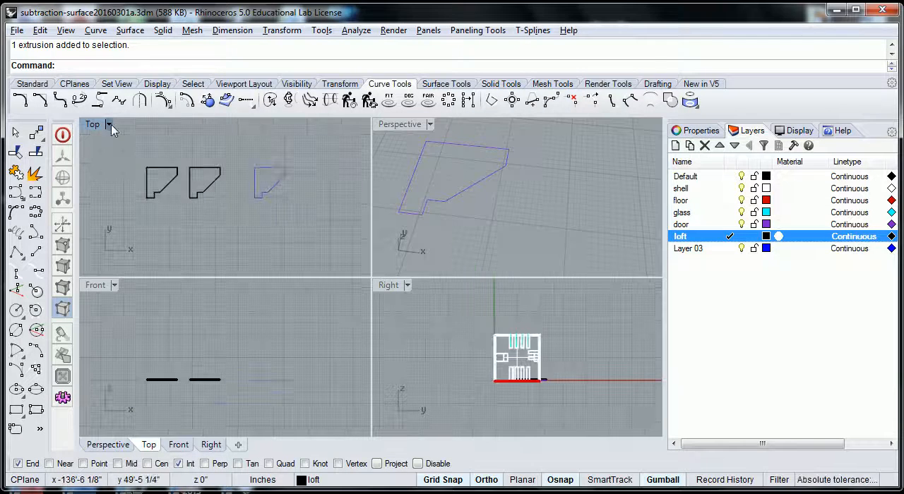
double_click(92, 125)
scroll(417, 220, "down", 3)
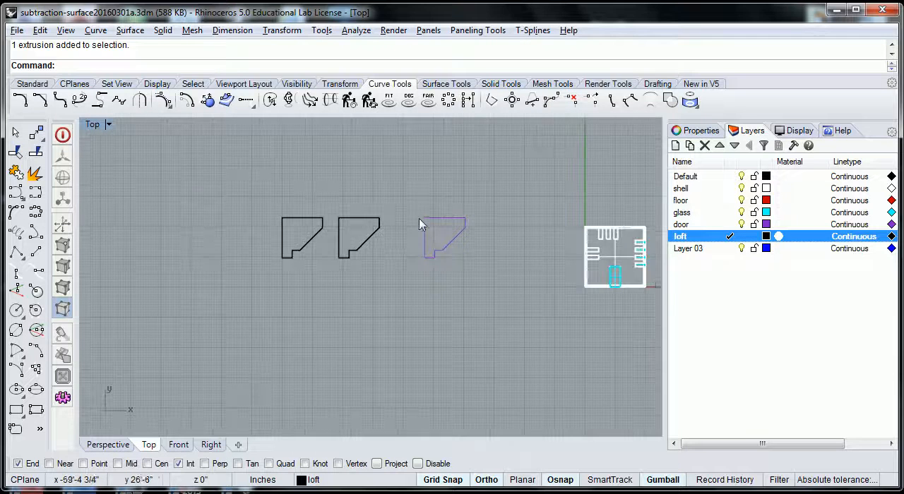
right_click_drag(560, 238, 452, 234)
scroll(415, 229, "up", 4)
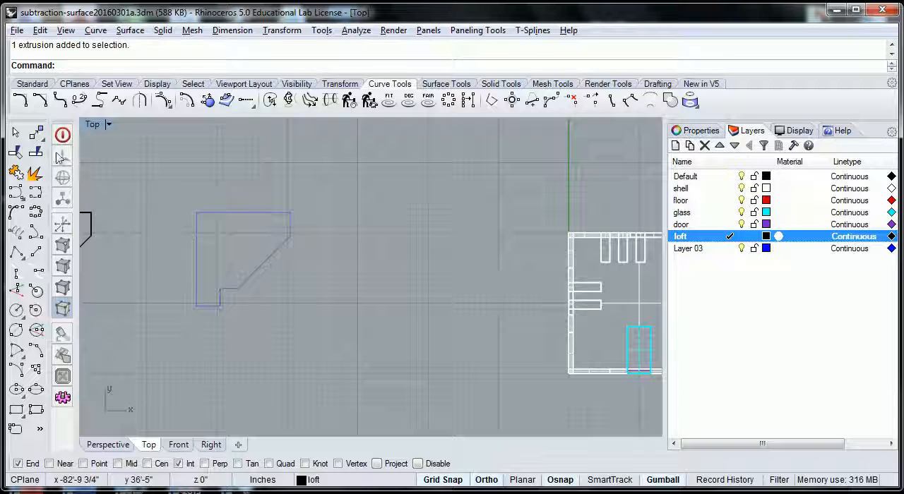
left_click(21, 83)
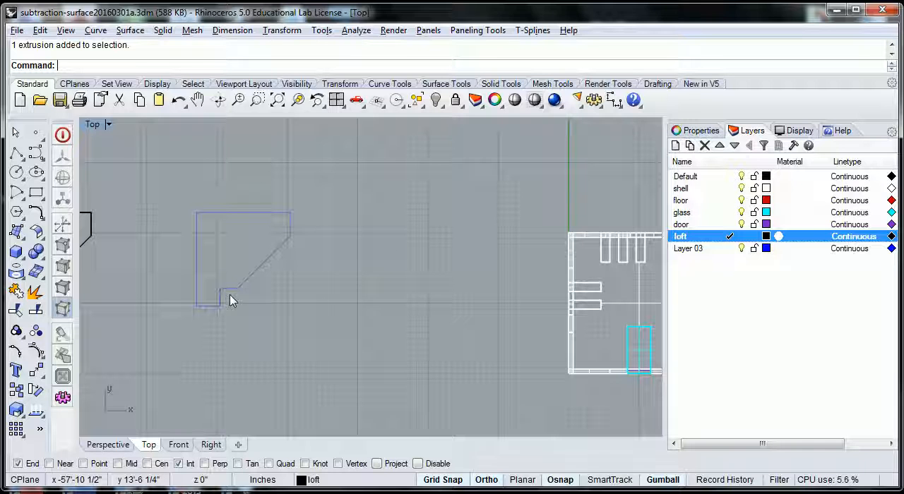
left_click(16, 154)
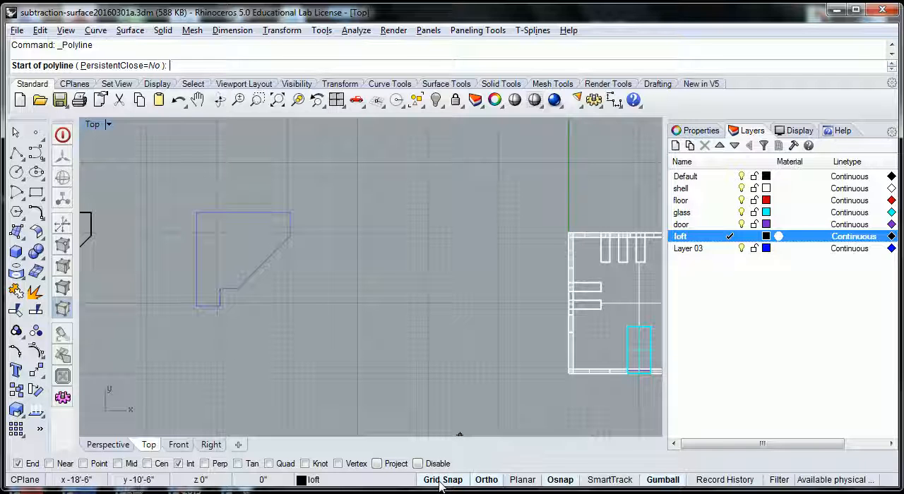
left_click(452, 287)
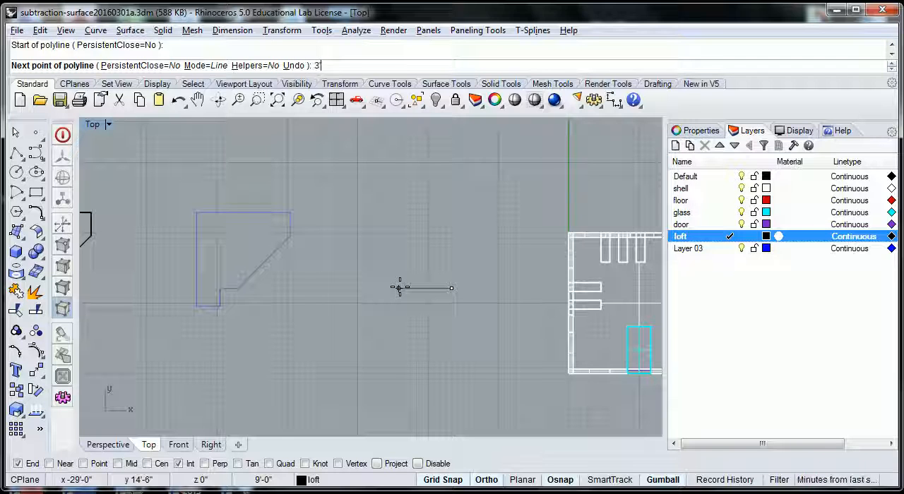
key("Return")
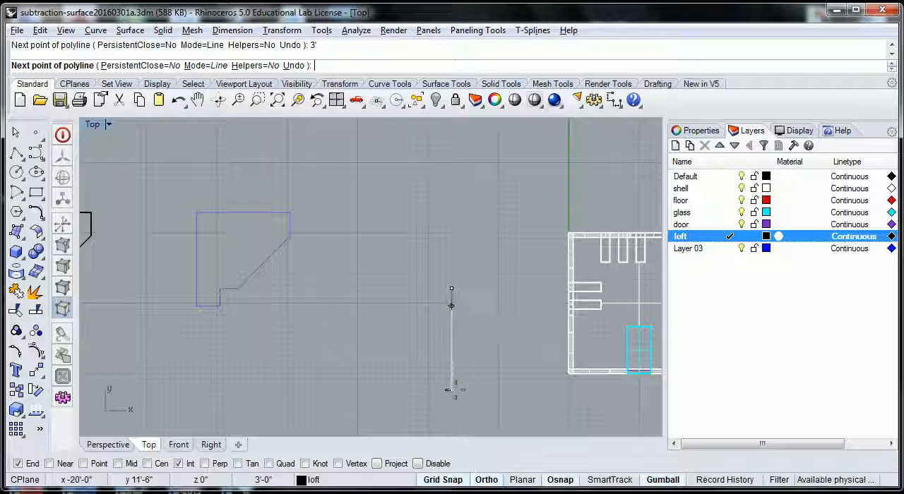
left_click(395, 288)
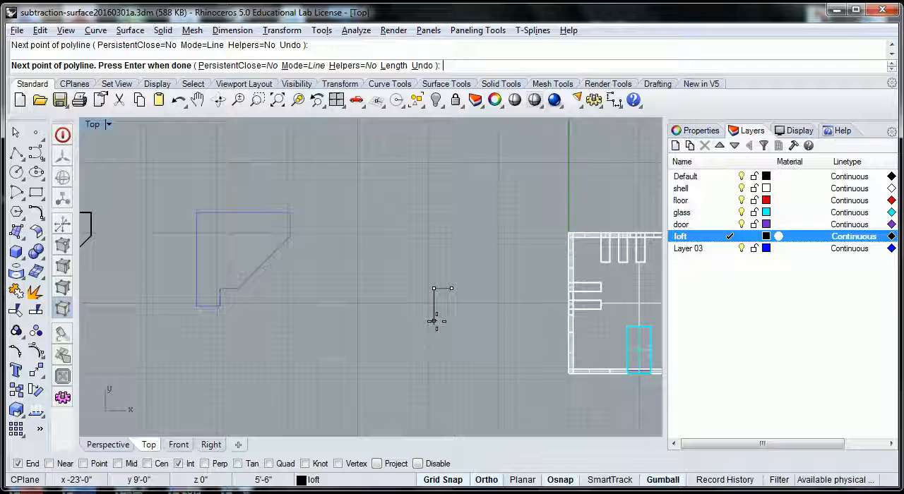
- Continue the polyline 3' straight down with the relative coordinate @0,-3'
key("F8")
key("F8")
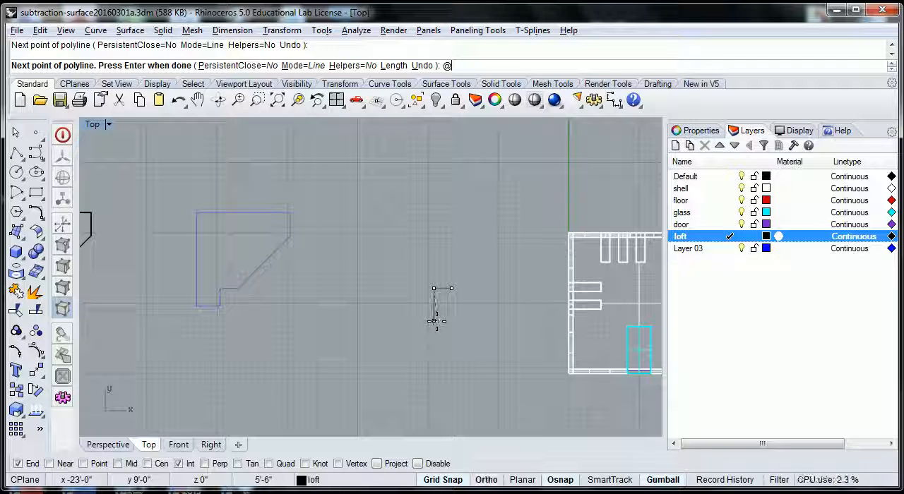
key("F8")
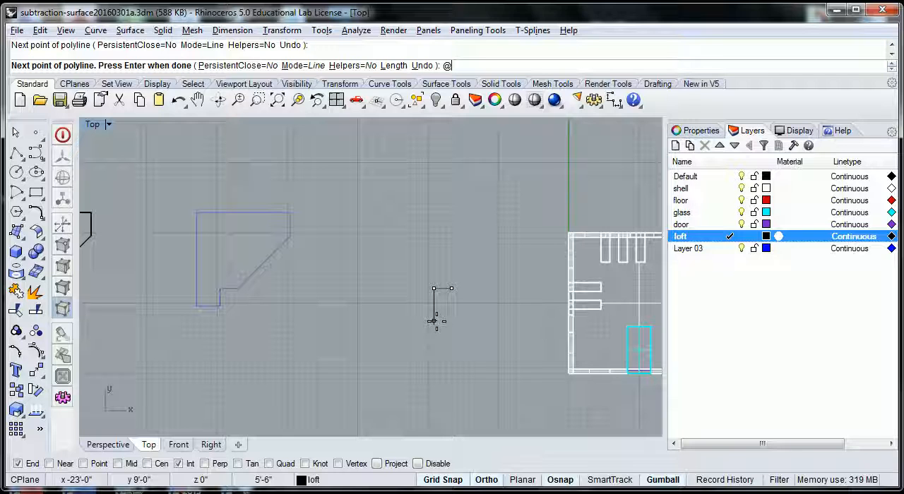
type(",")
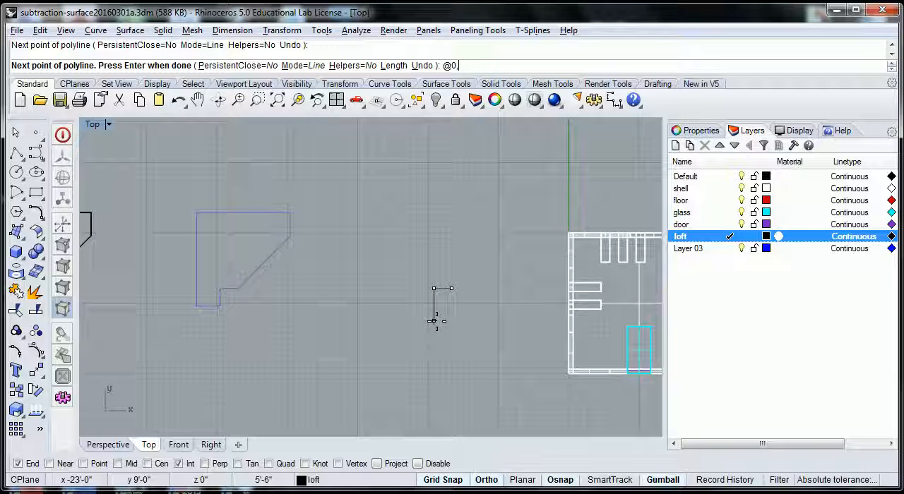
type("3'")
key("Return")
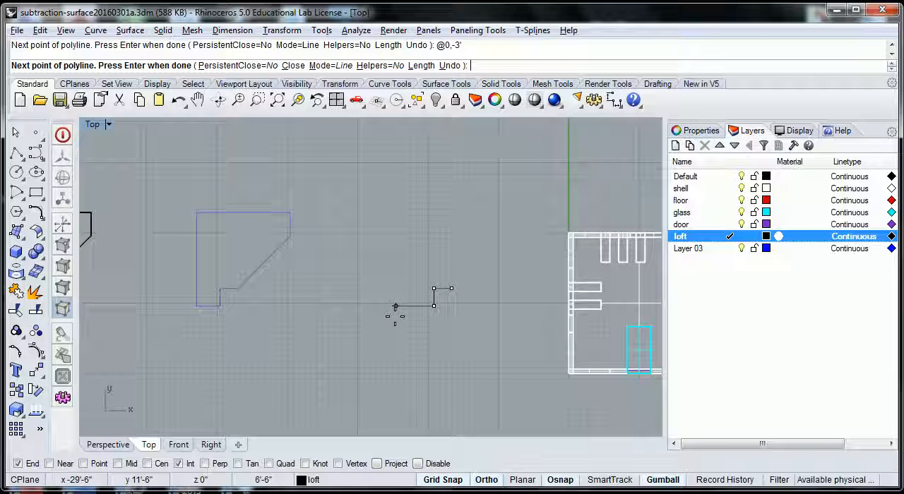
- Continue the polyline 4' horizontally to the left with the relative coordinate @-4',0
type("@-4'")
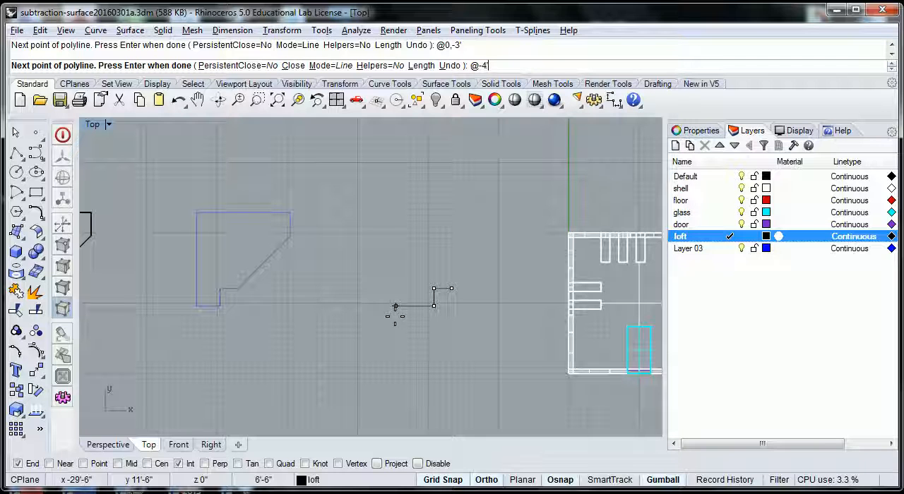
type(",")
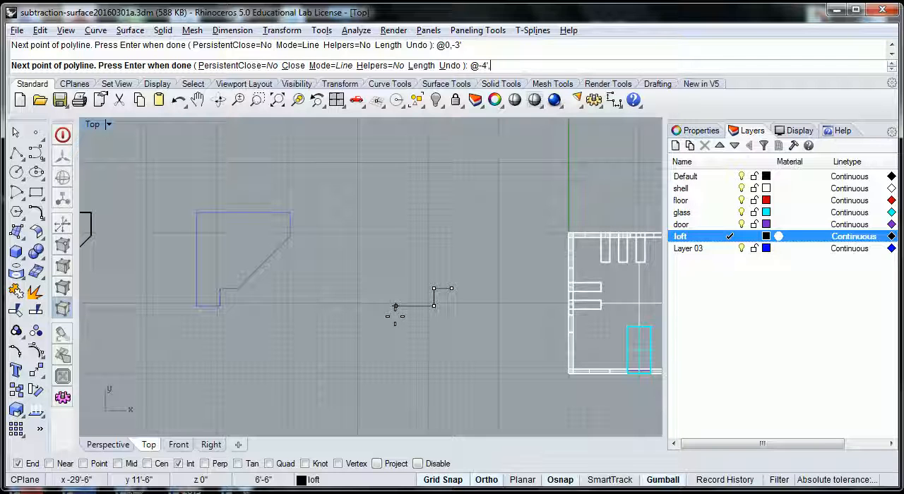
type("0")
key("Return")
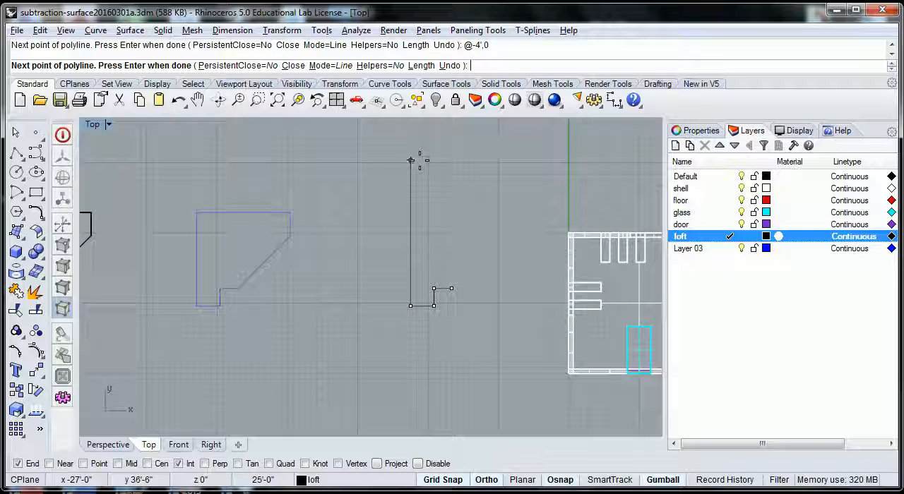
- Extend the polyline with a 16' segment straight up and a 16' segment horizontally to the right
type("16'")
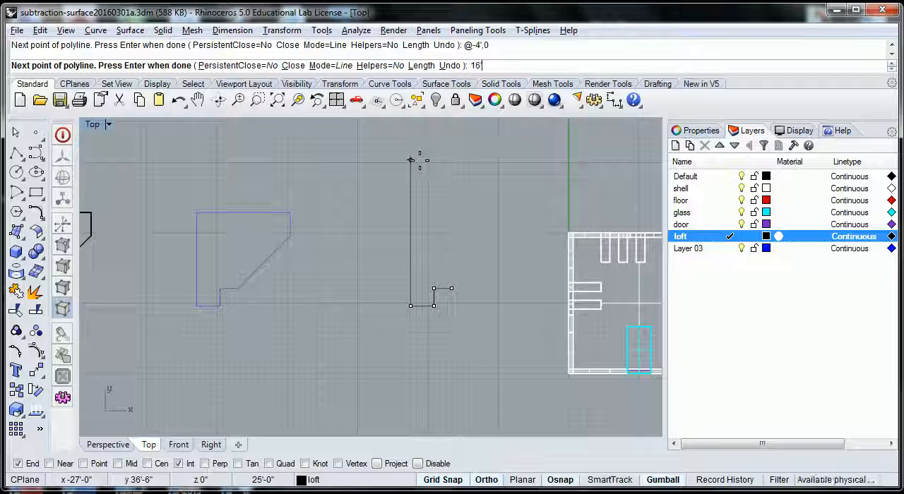
key("Return")
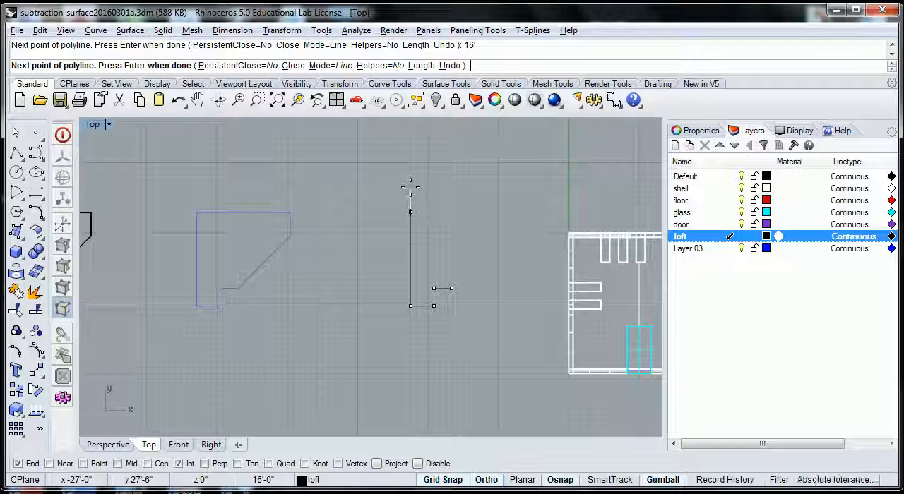
left_click(409, 158)
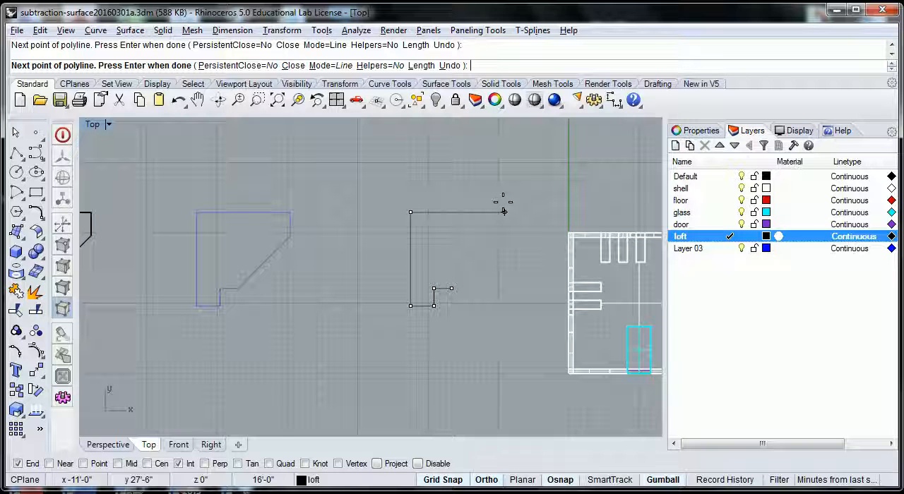
type("16")
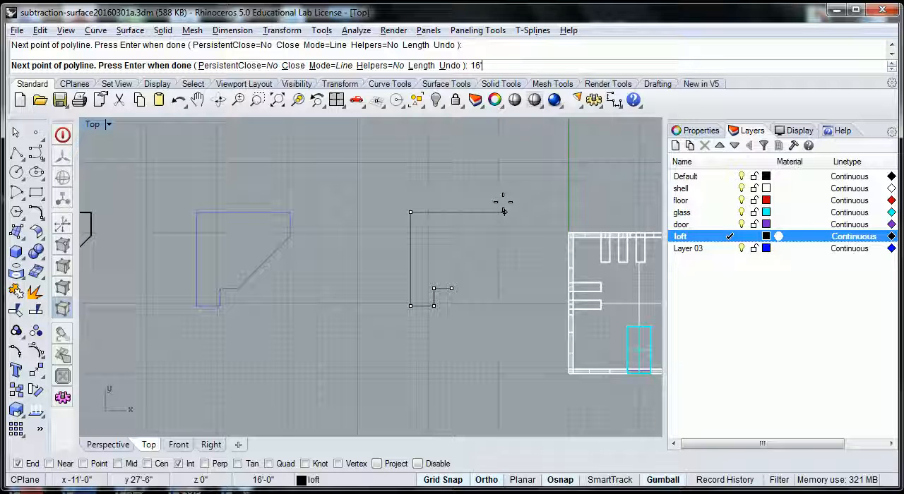
key("Return")
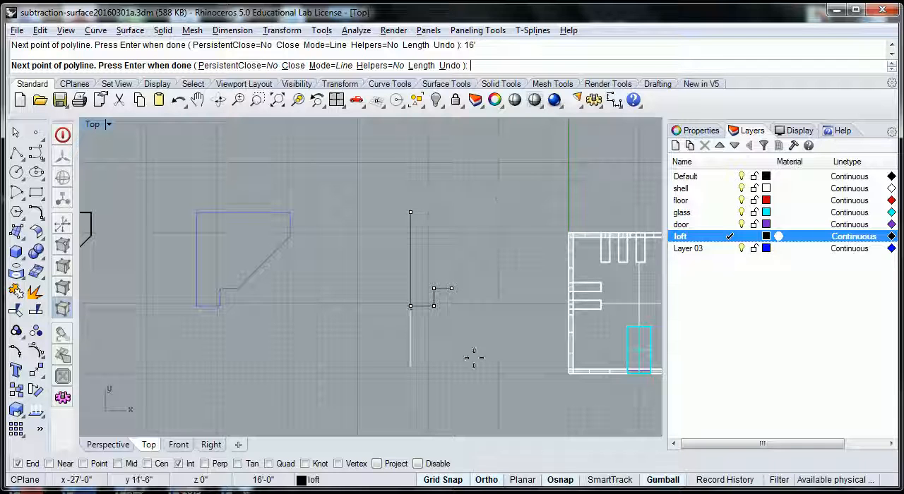
left_click(504, 212)
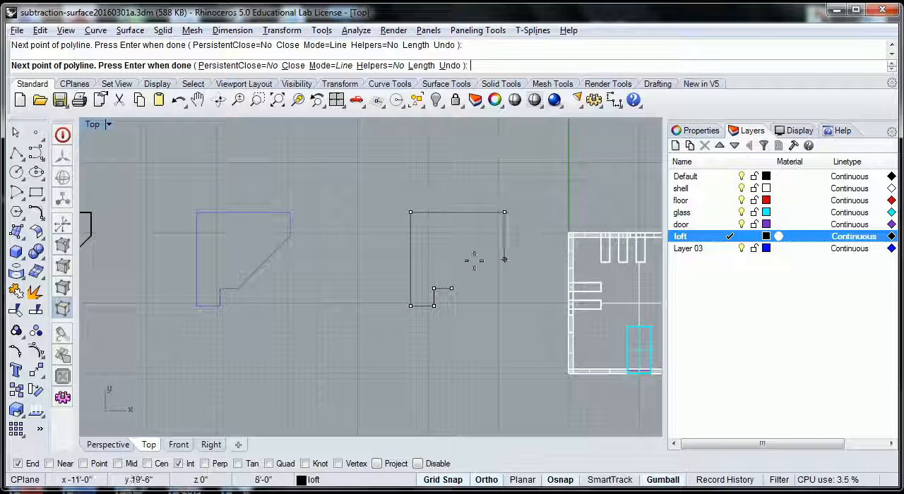
- Add a 4' downward segment at @0',-4' and close the polyline diagonally at its start point
type("@")
key("F8")
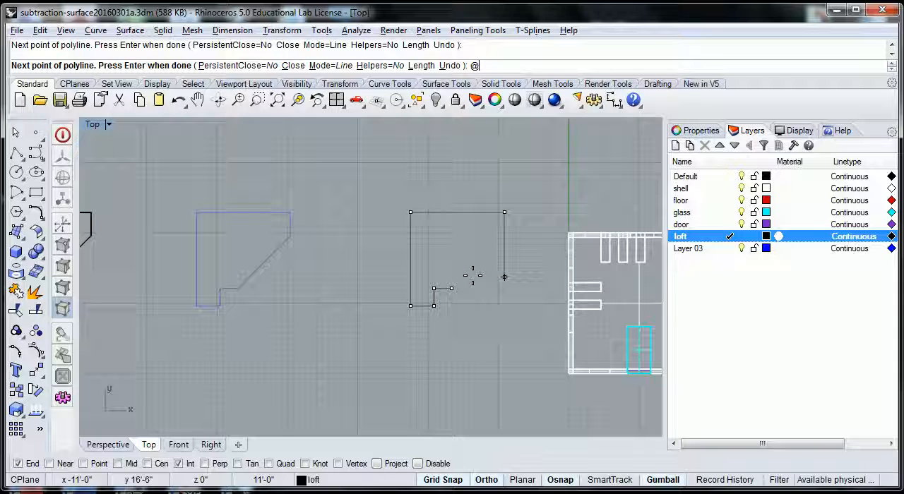
type("0")
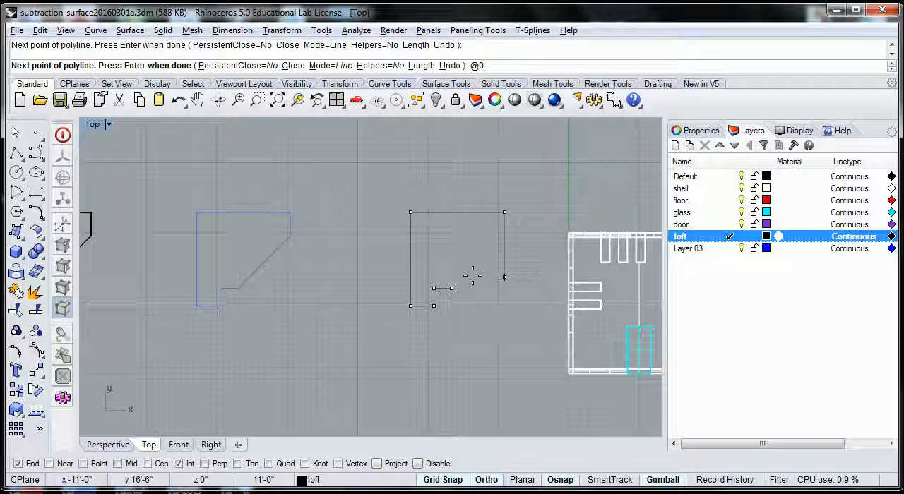
type("',")
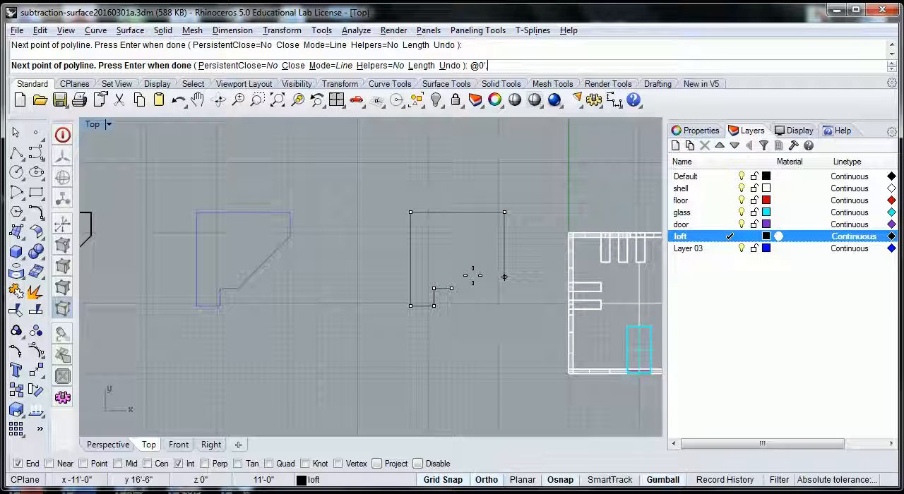
type("-")
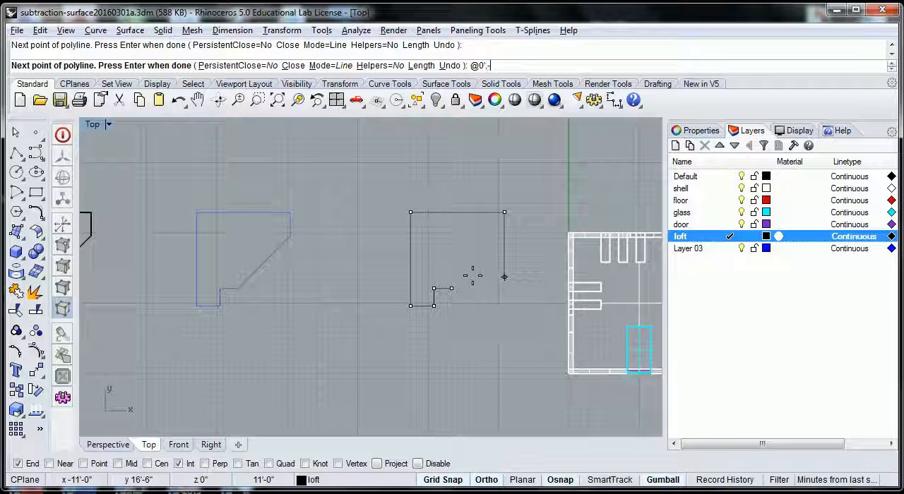
type("4'")
key("Return")
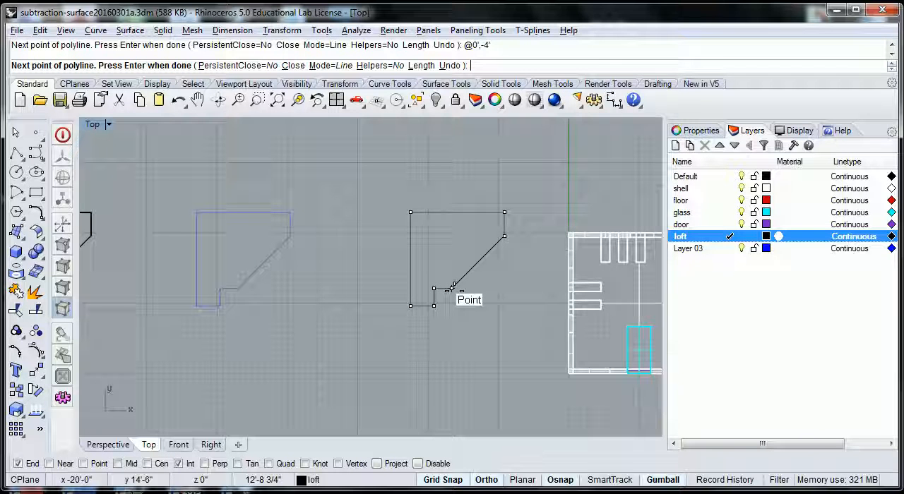
left_click(452, 287)
key("Return")
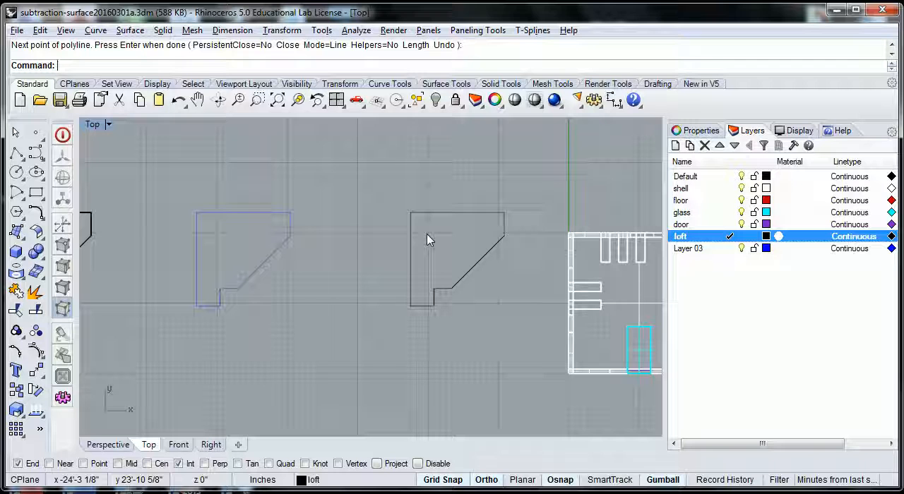
- Restore the four-viewport layout and extrude the new loft outline straight into a solid, accepting the preset extrusion distance
scroll(490, 329, "down", 2)
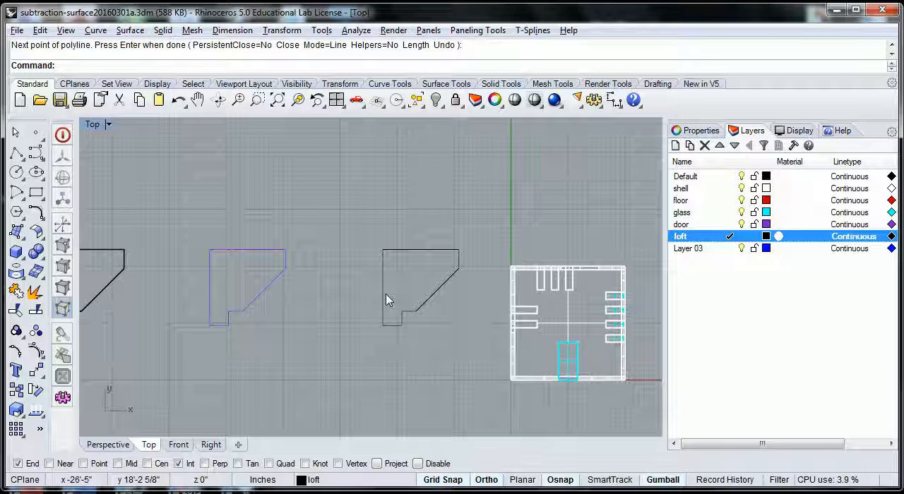
double_click(93, 126)
mouse_move(272, 218)
right_mouse_down()
mouse_move(251, 193)
mouse_move(280, 210)
right_mouse_up()
right_click_drag(514, 233, 627, 240)
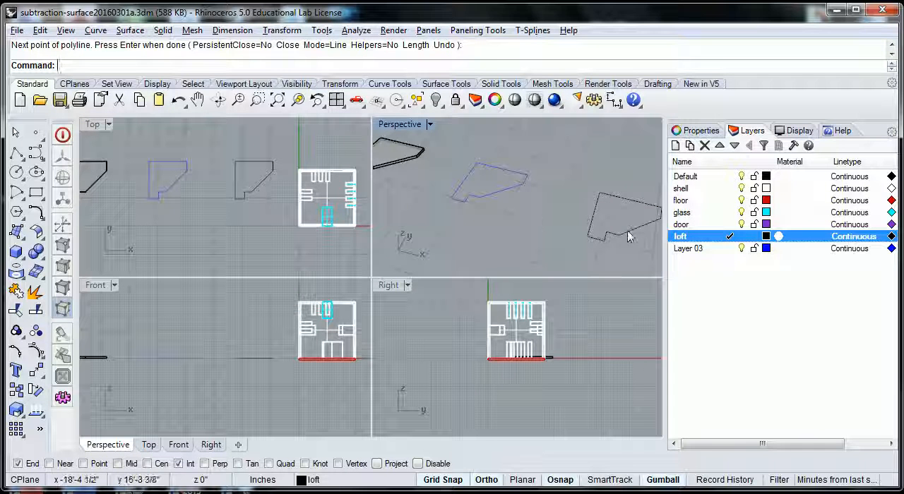
left_click(159, 32)
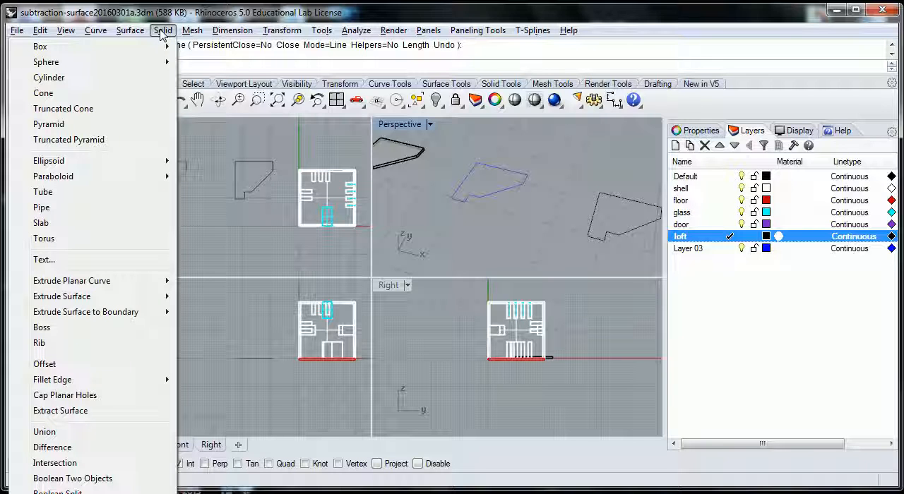
mouse_move(137, 277)
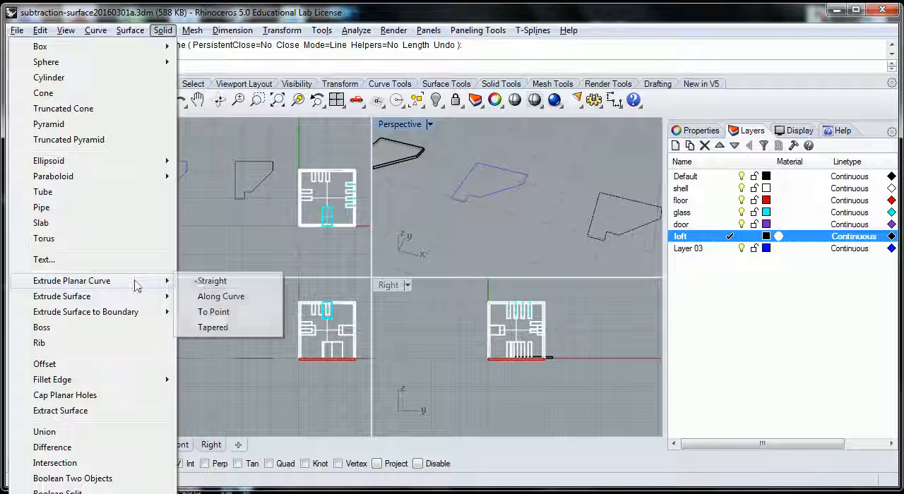
left_click(219, 281)
left_click(631, 228)
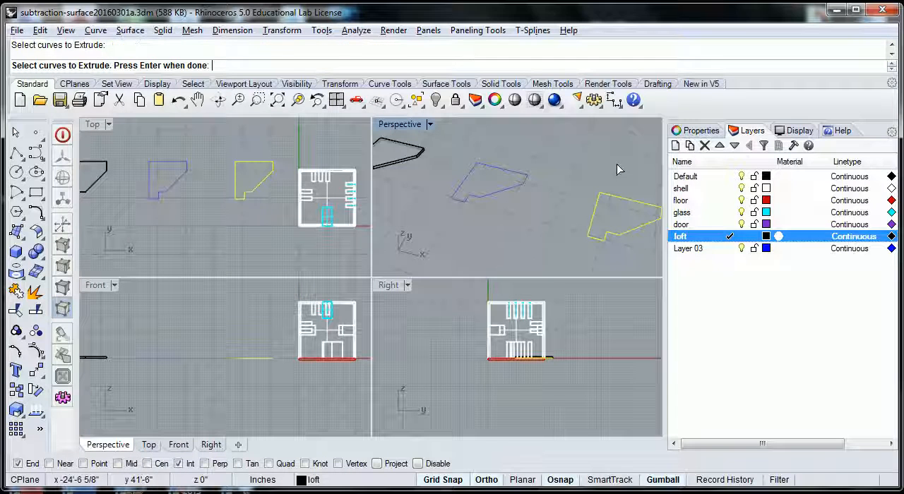
key("Return")
key("Return")
- Move the extruded loft slab along the X axis into the gap between the blue outline and its source curve
left_click(620, 239)
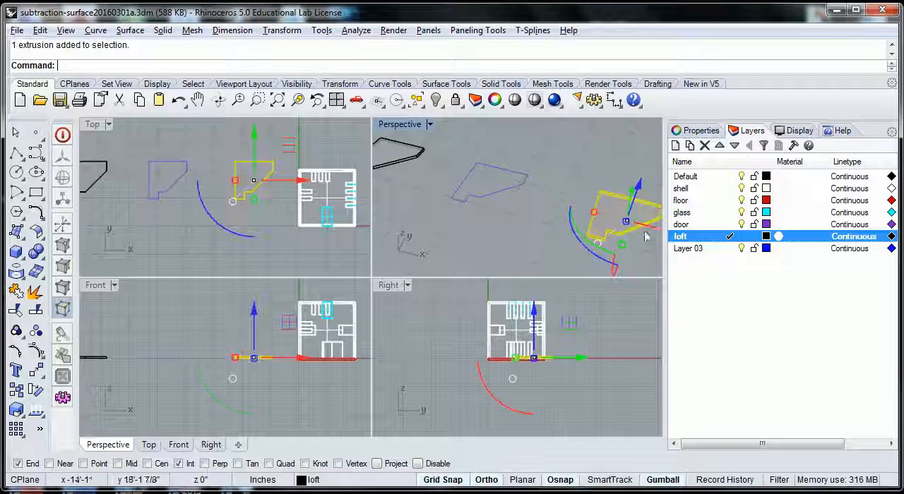
scroll(622, 225, "down", 2)
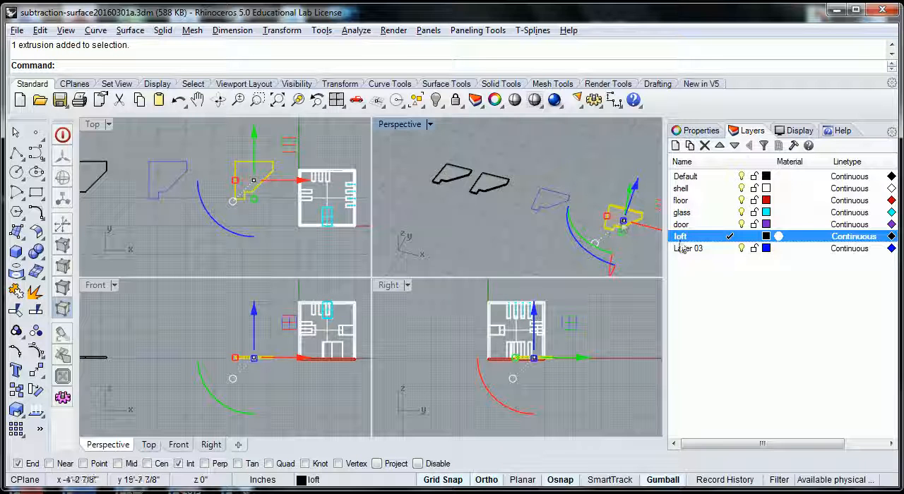
left_click_drag(300, 183, 256, 200)
left_click(260, 217)
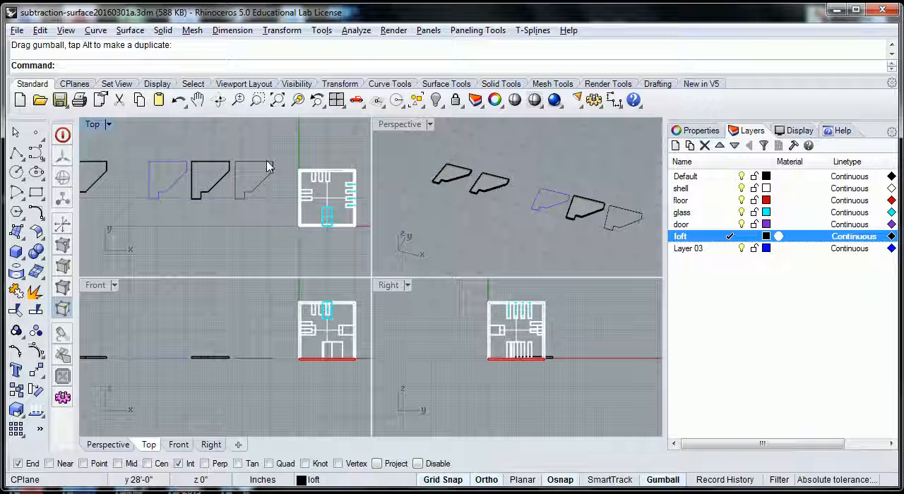
scroll(256, 224, "down", 2)
right_click_drag(253, 225, 304, 218)
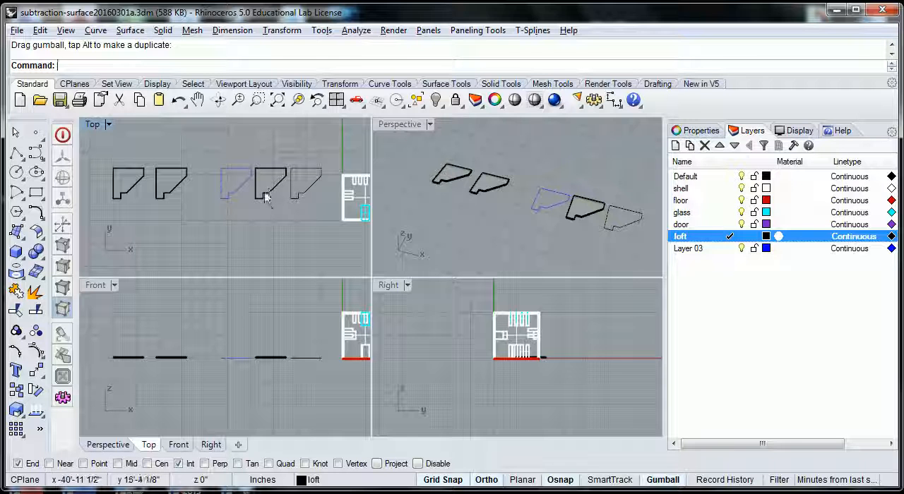
mouse_move(268, 216)
right_mouse_down()
mouse_move(256, 210)
mouse_move(253, 220)
right_mouse_up()
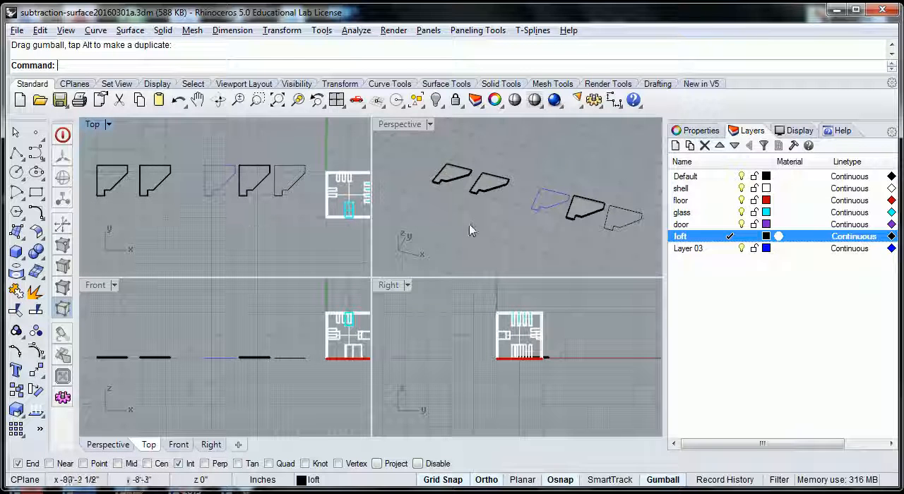
right_click_drag(498, 218, 503, 196)
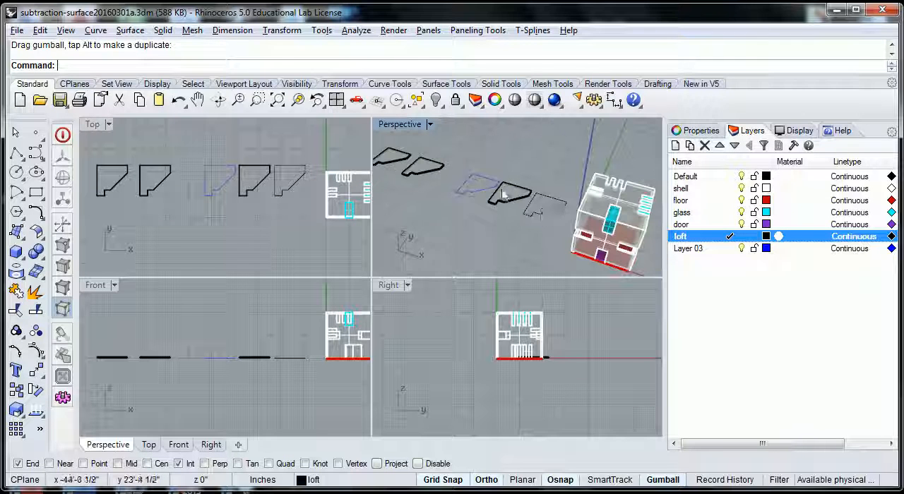